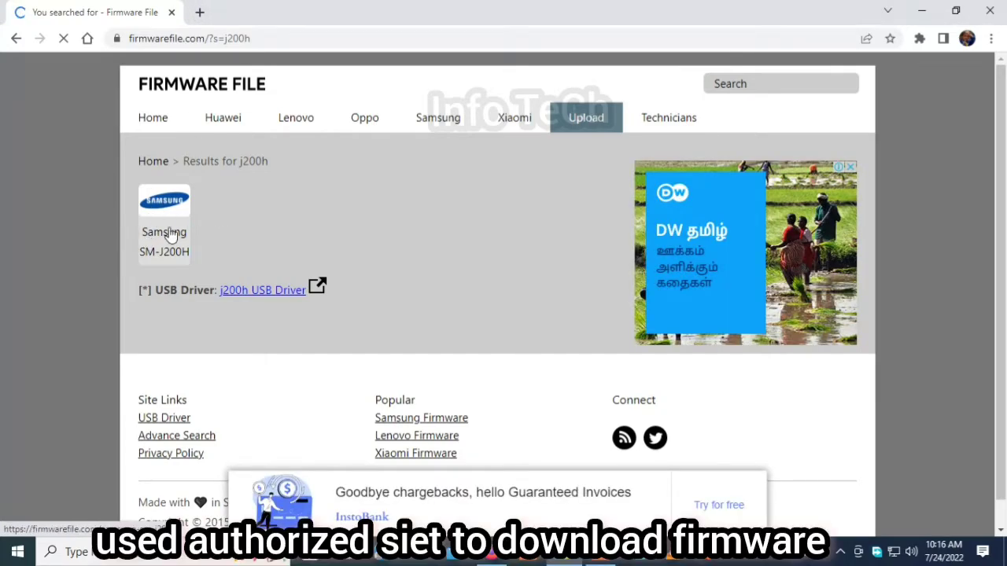
Open the Samsung SM-J200H firmware page and follow the download link for J200HXXU0AOIB_5.1.1_Pre_Rooted.zip (India, Android 5.1.1)
left_click(170, 234)
scroll(295, 267, "down", 6)
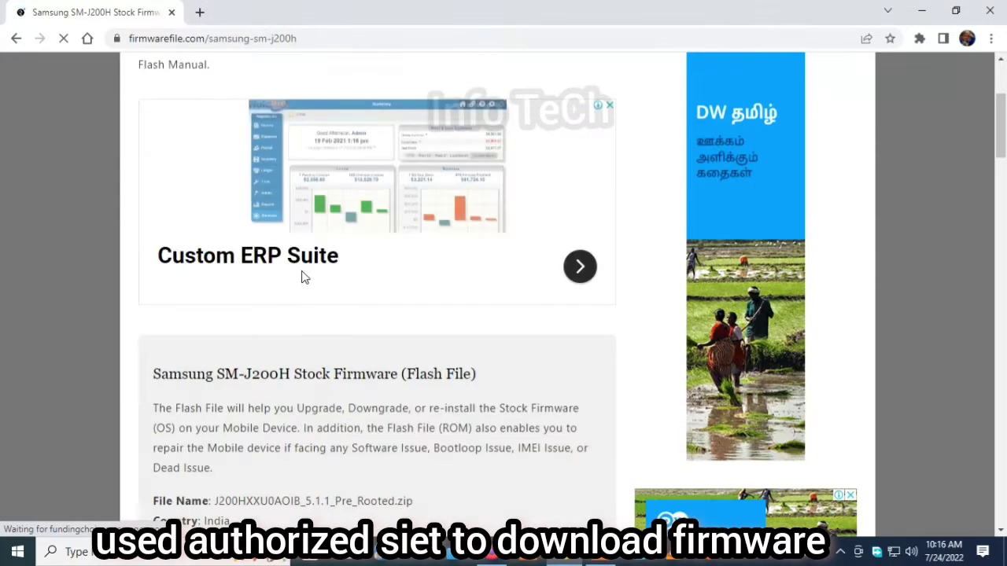
scroll(292, 268, "down", 2)
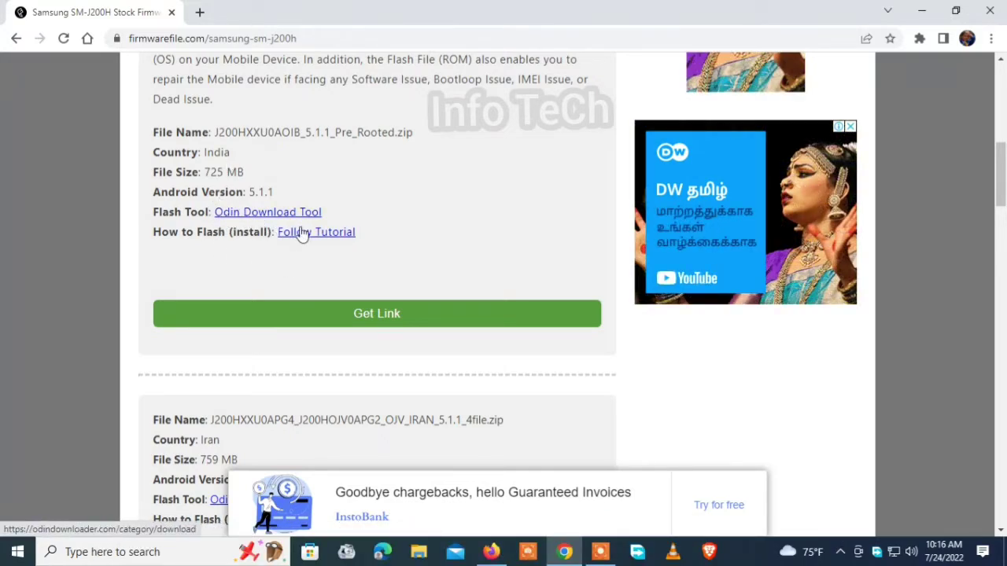
left_click(359, 312)
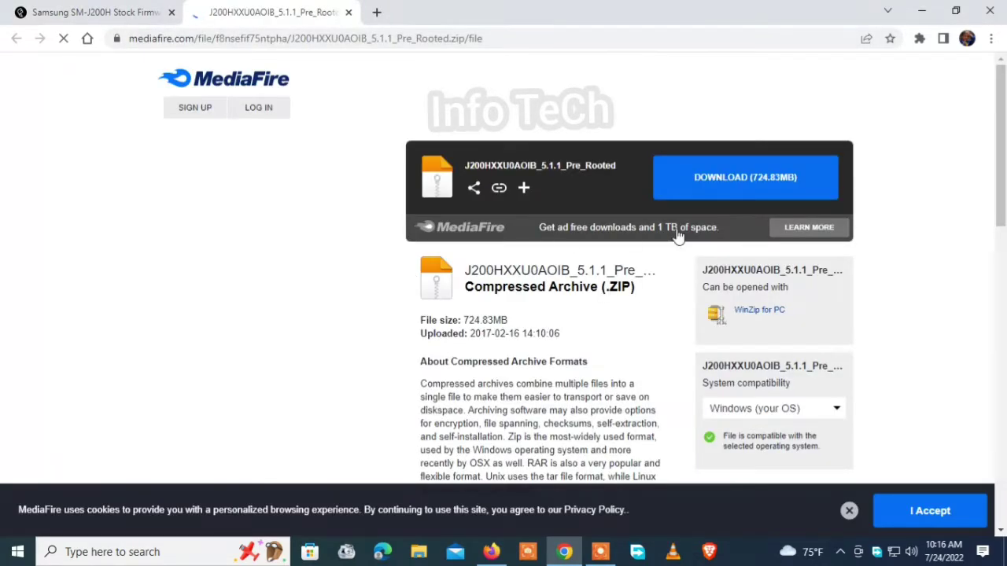
Download the J200HXXU0AOIB_5.1.1_Pre_Rooted archive from MediaFire through Free Download Manager and close the ad pop-up window
left_click(735, 178)
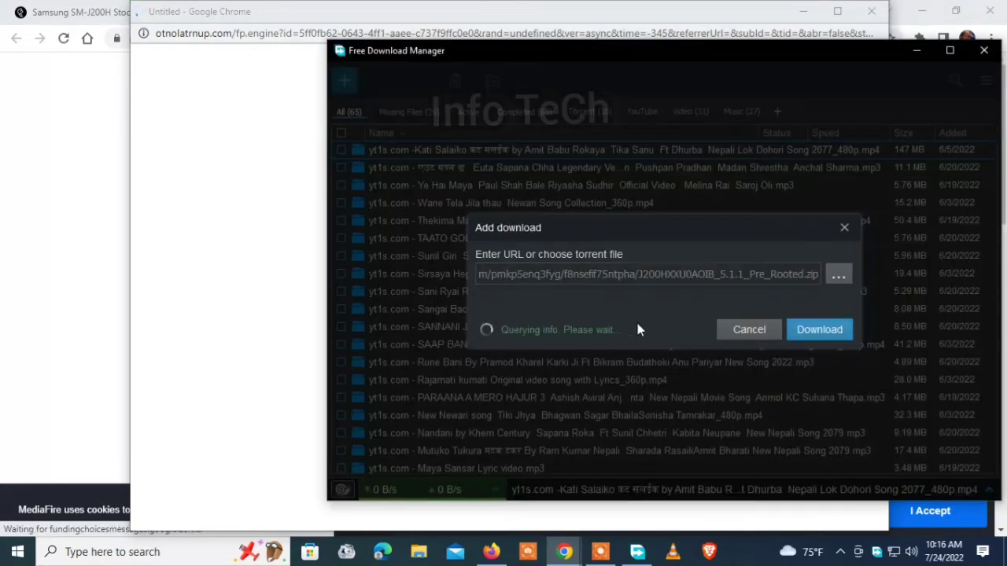
left_click(815, 356)
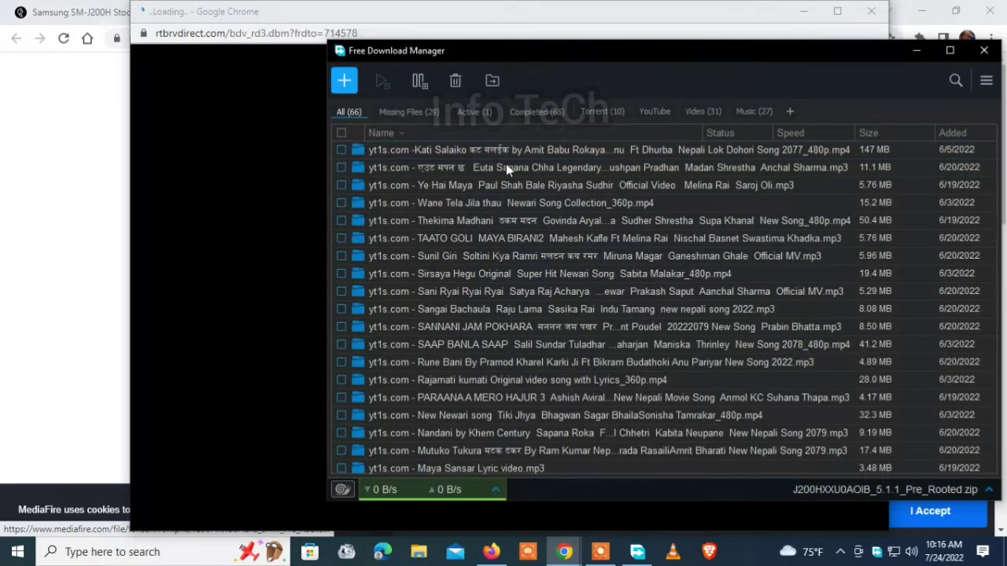
left_click(870, 11)
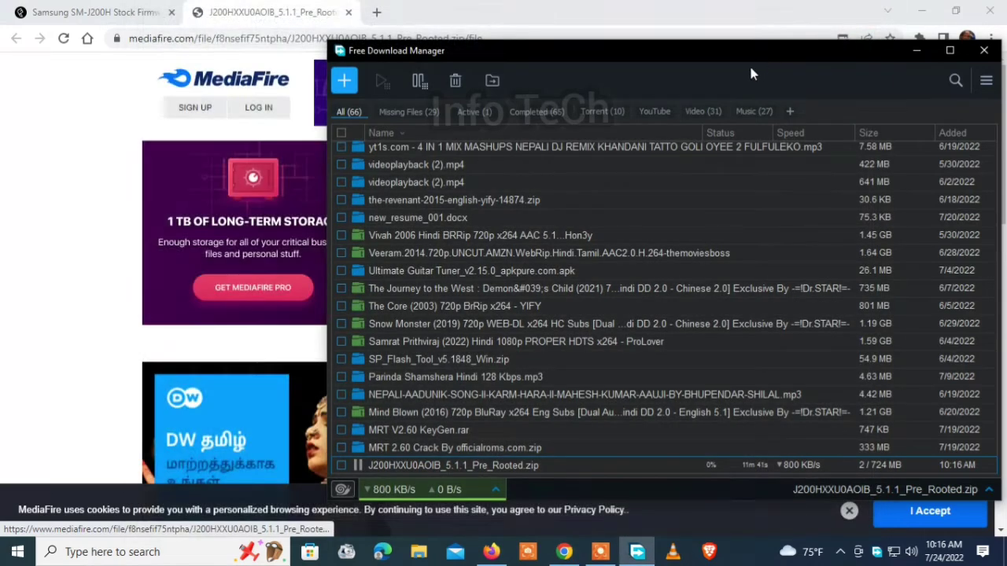
Filter Free Download Manager to the active downloads to check the firmware archive's progress
left_click_drag(725, 53, 662, 60)
left_click(410, 117)
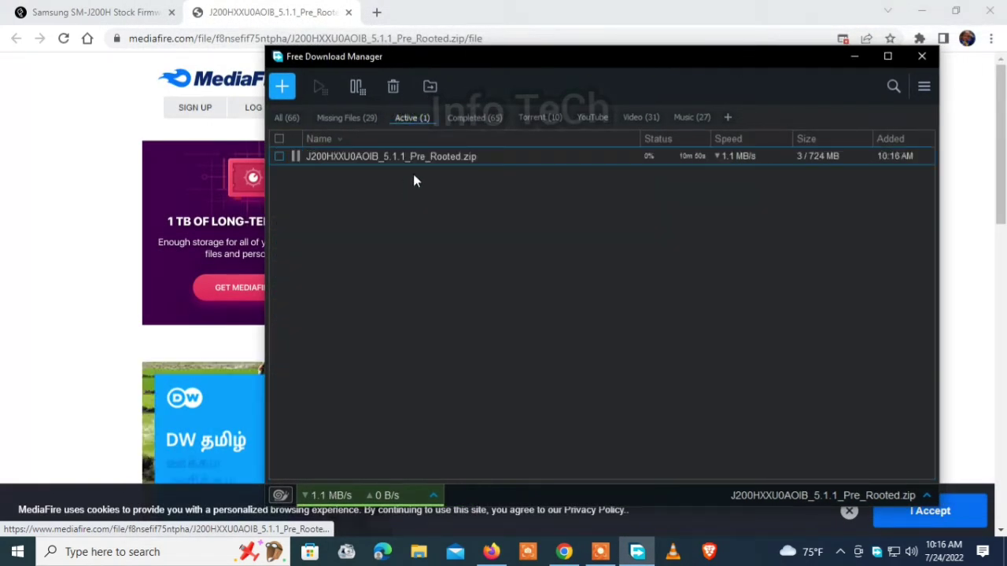
left_click(366, 198)
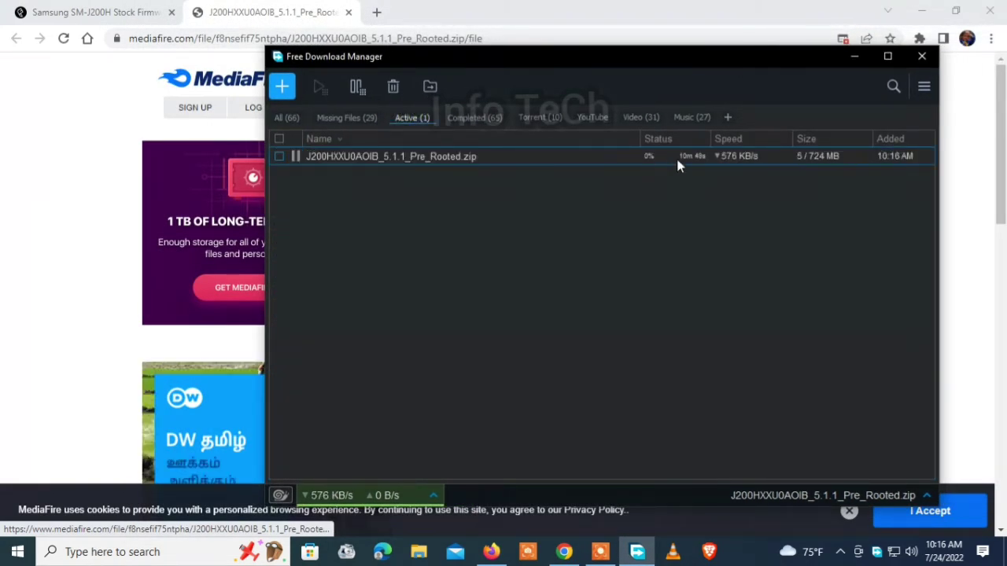
left_click(600, 552)
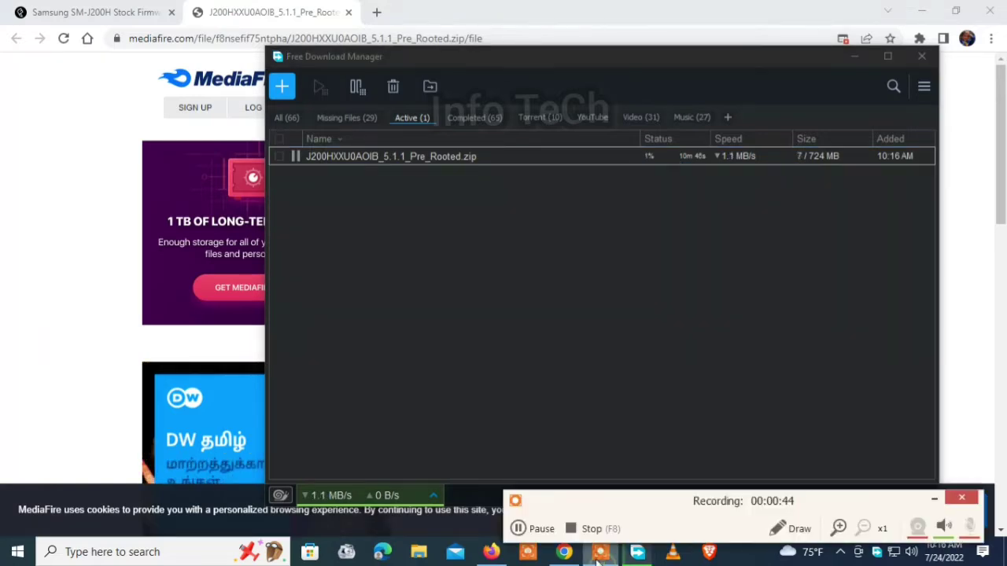
left_click(542, 530)
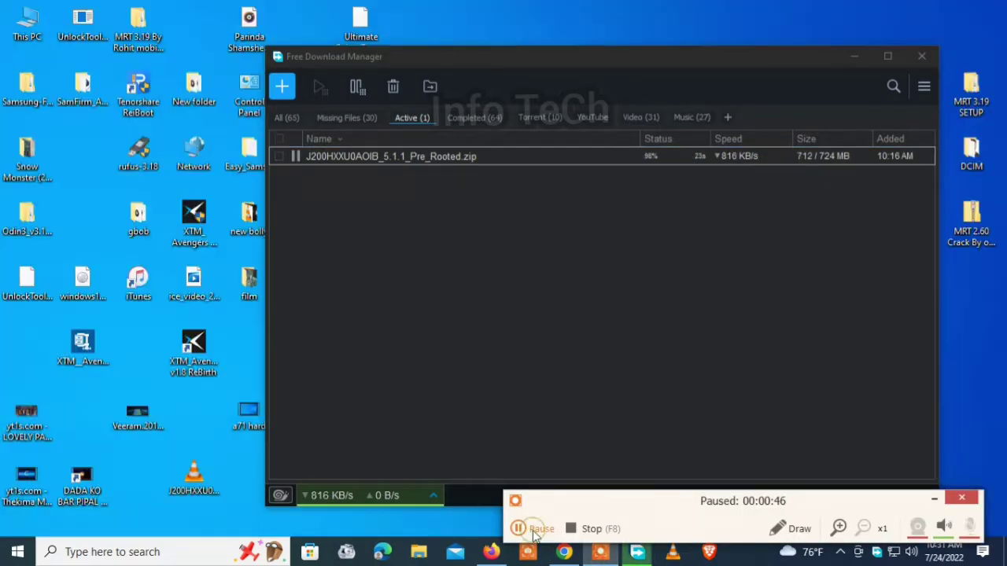
left_click(534, 530)
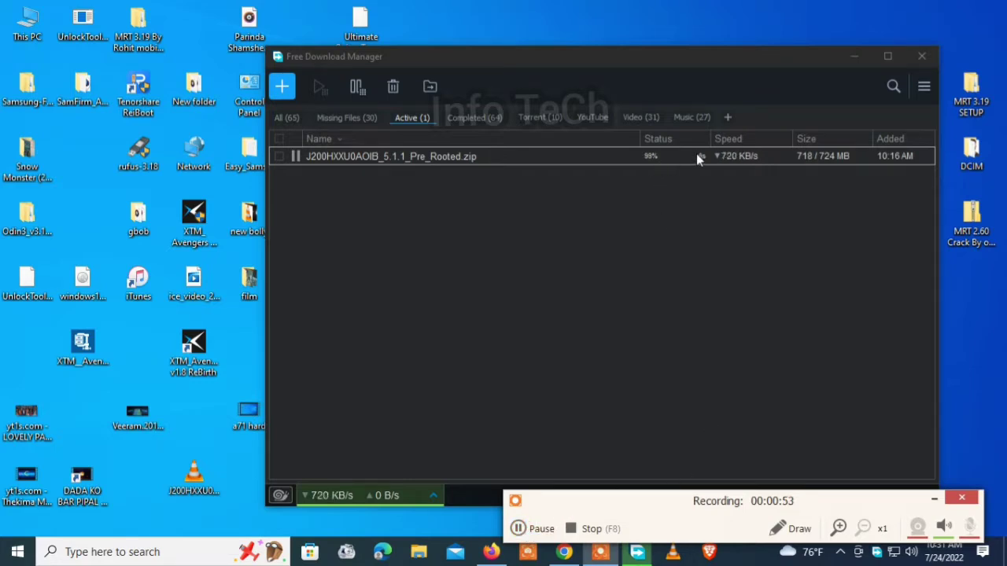
left_click(933, 502)
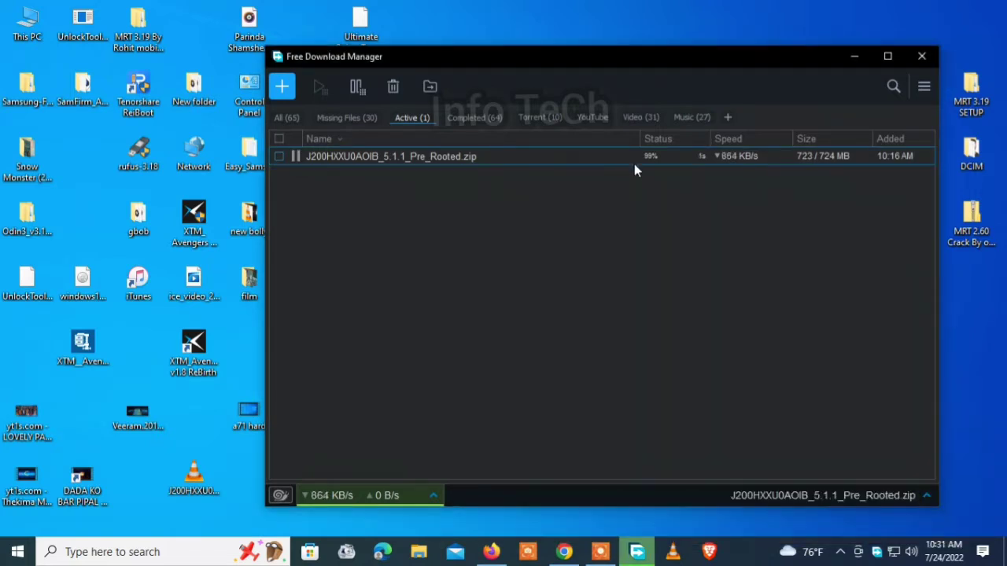
Minimize the download manager, refresh the desktop and locate the downloaded firmware archive
left_click(854, 56)
right_click(655, 124)
left_click(685, 162)
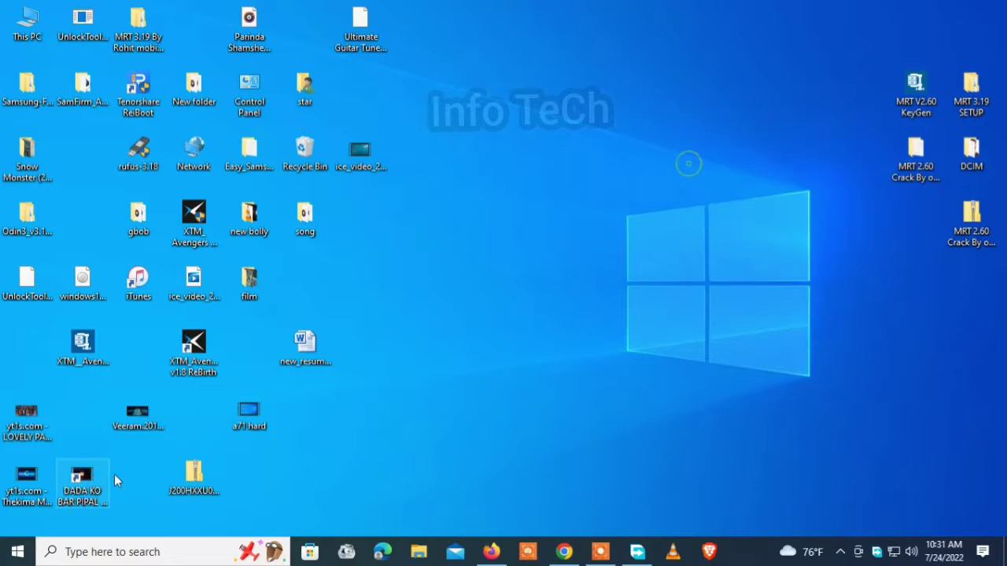
left_click(217, 483)
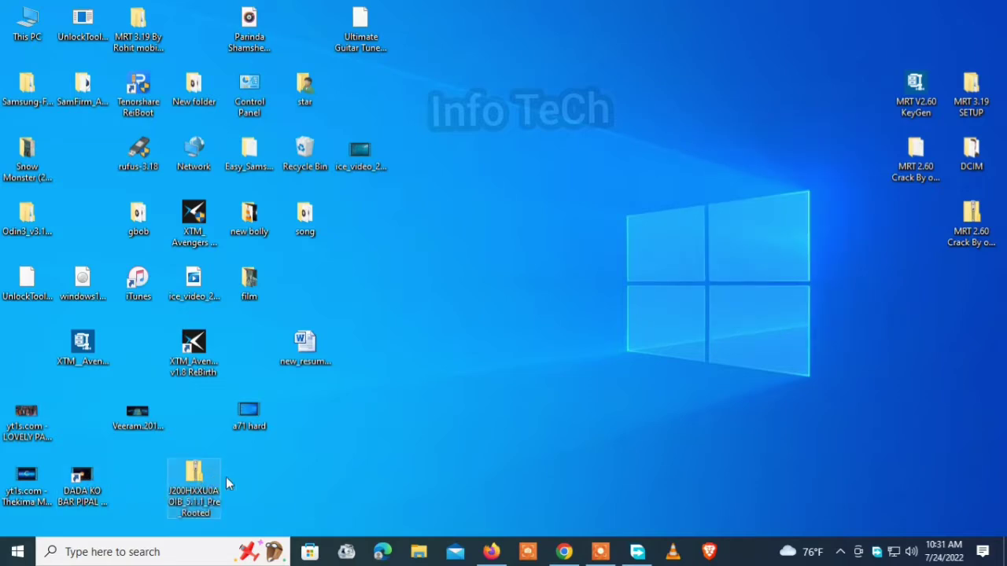
Return to the SM-J200H firmware page in Chrome, open its Odin Download Tool link and close the MediaFire firmware tab
left_click(564, 552)
left_click(98, 8)
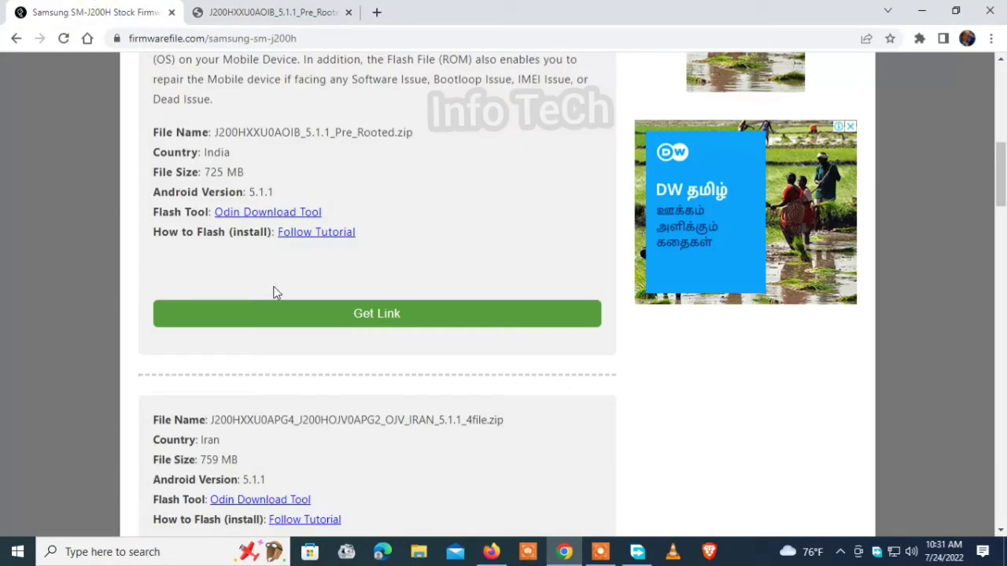
left_click(267, 214)
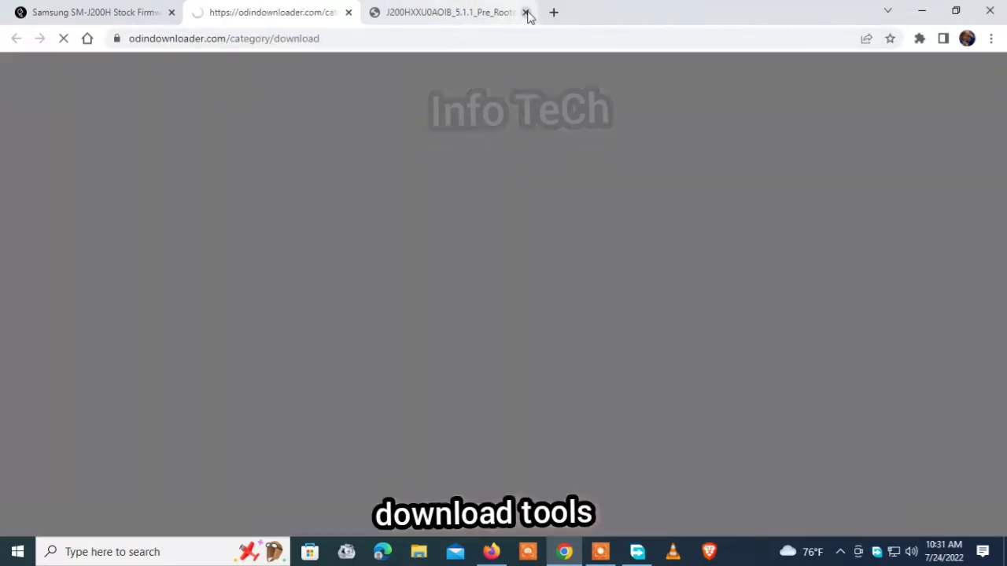
left_click(526, 12)
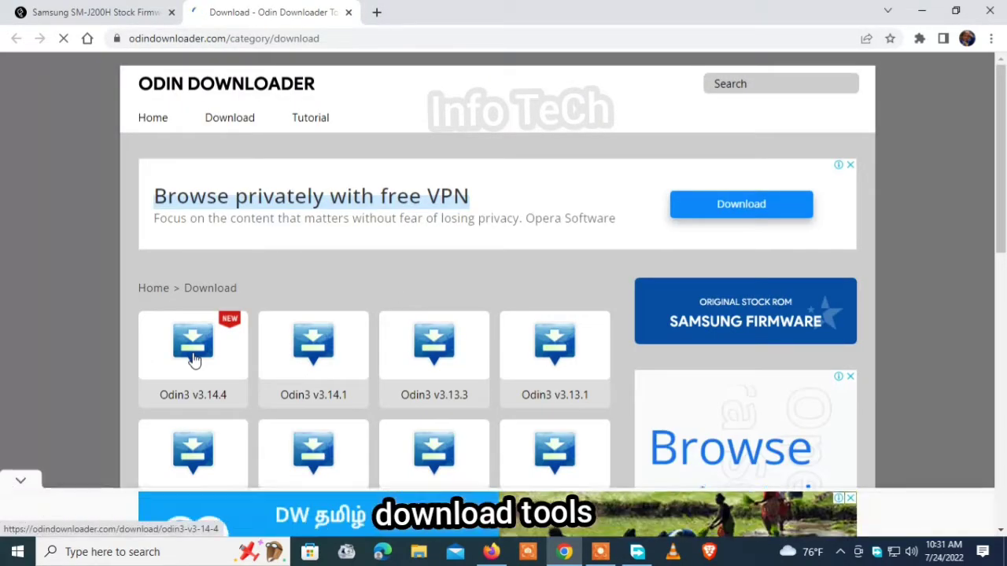
Open the Odin3 v3.14.4 page and follow the Mediafire mirror for odin3_v3.14.4.zip
left_click(194, 358)
left_click(619, 186)
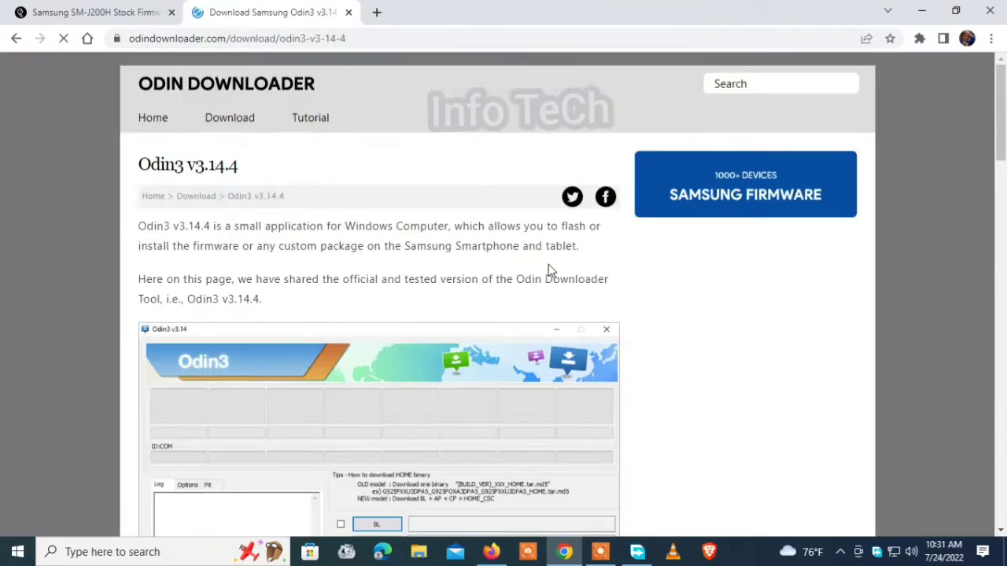
scroll(381, 368, "down", 15)
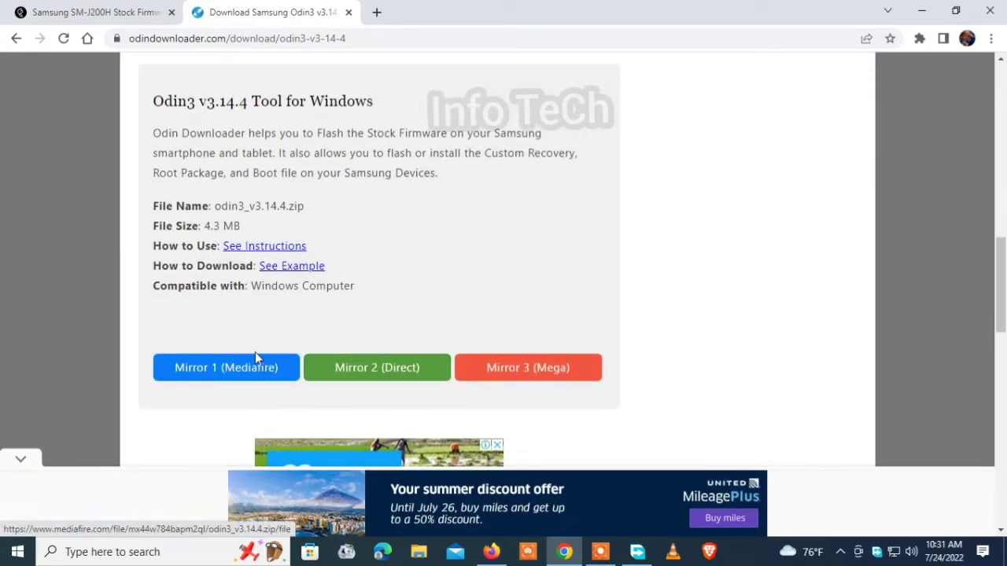
left_click(296, 367)
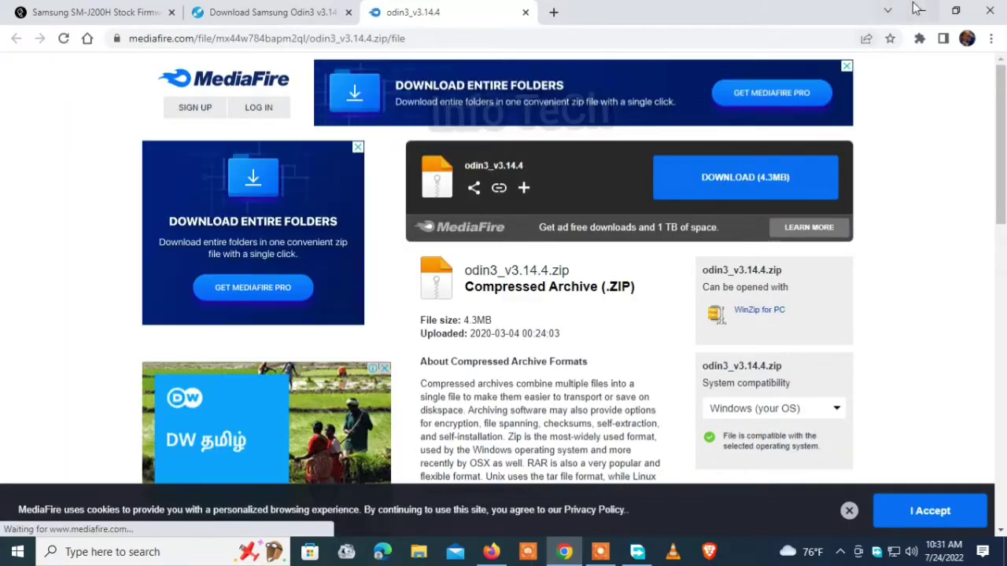
Download odin3_v3.14.4.zip to the Desktop folder through Free Download Manager, closing the ad pop-up, and view the active downloads
left_click(794, 176)
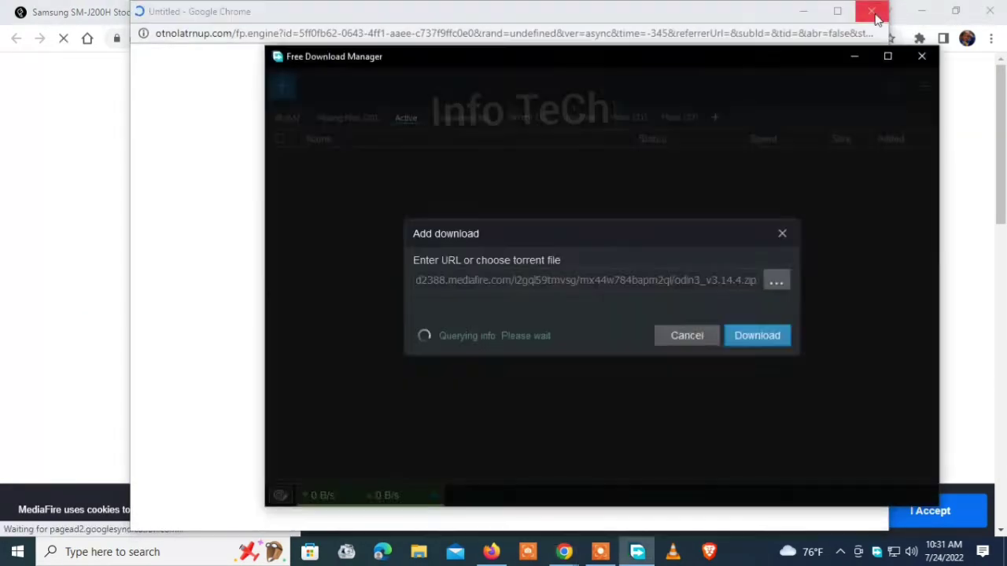
left_click(871, 11)
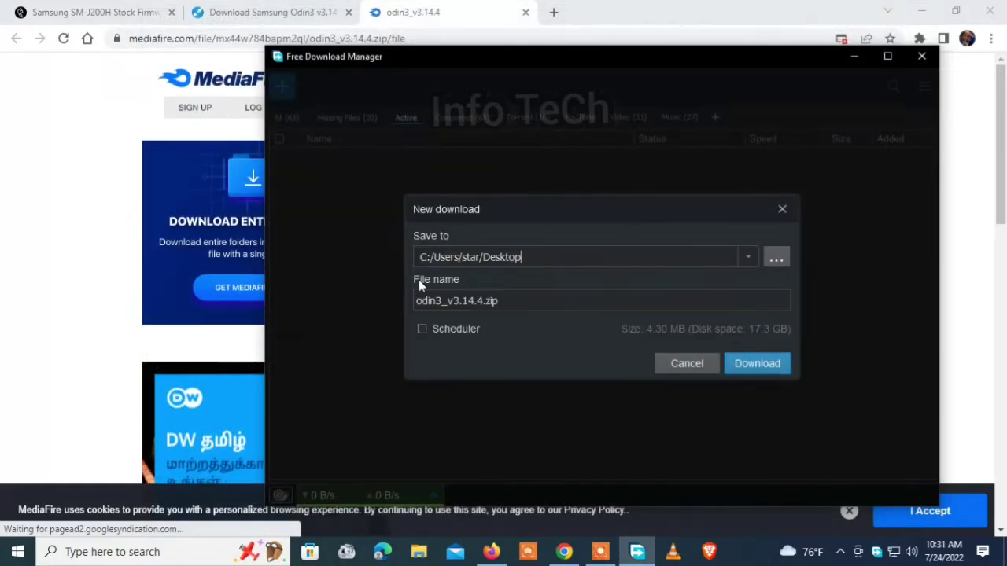
left_click(743, 368)
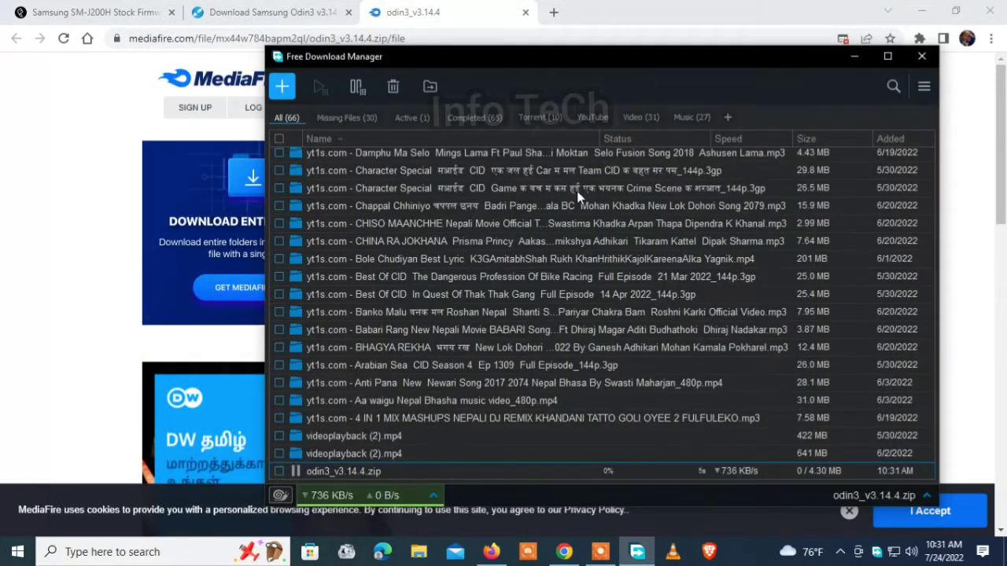
left_click(415, 117)
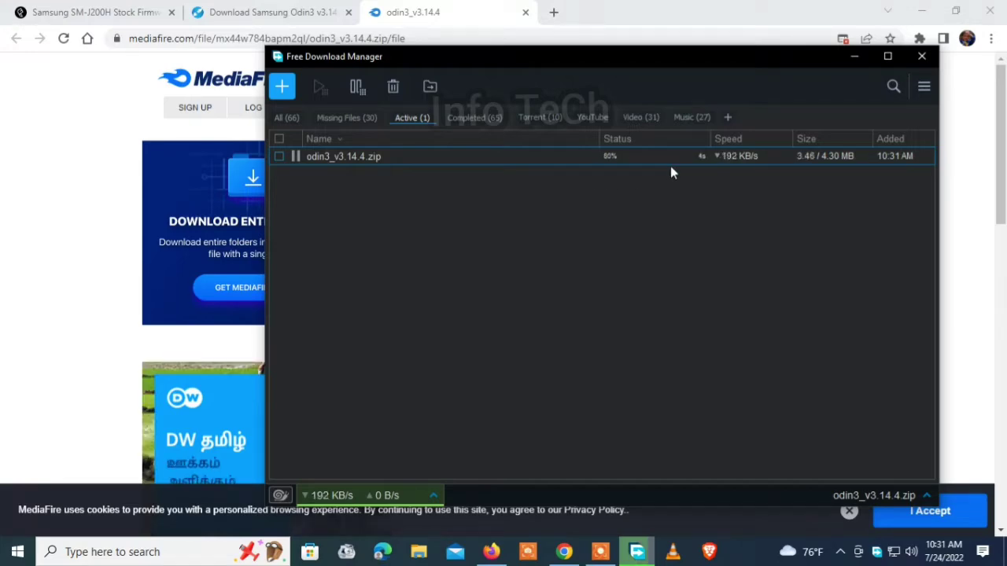
Minimize the open windows and group the firmware and Odin archives in a free area of the desktop, shifting neighbouring icons away
left_click(853, 56)
left_click(922, 11)
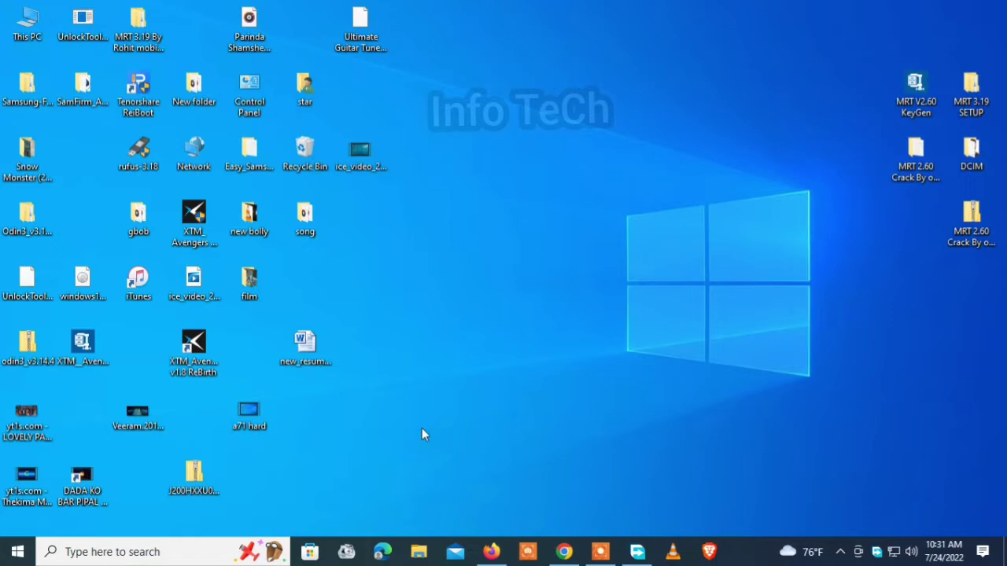
left_click_drag(199, 488, 421, 290)
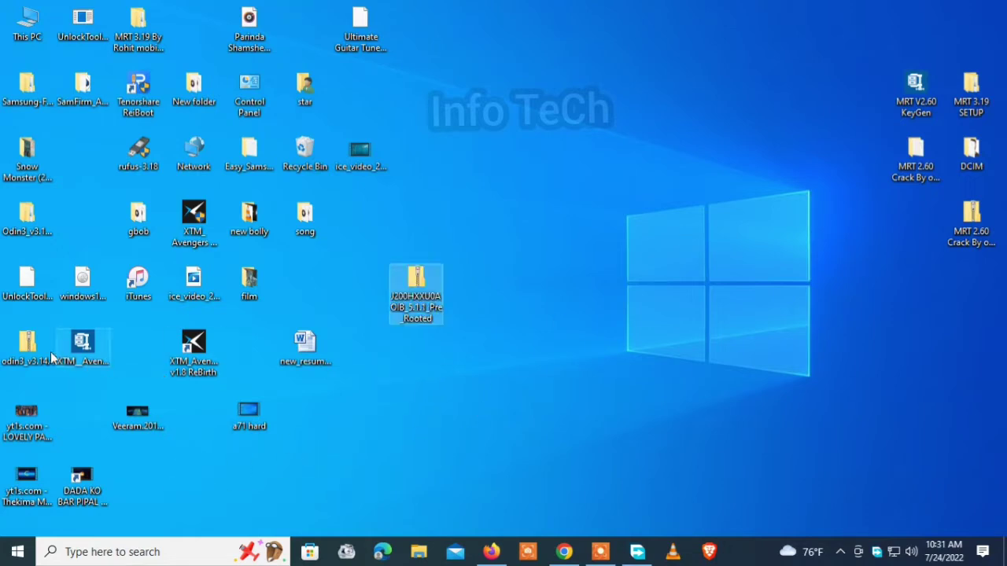
left_click_drag(33, 356, 425, 354)
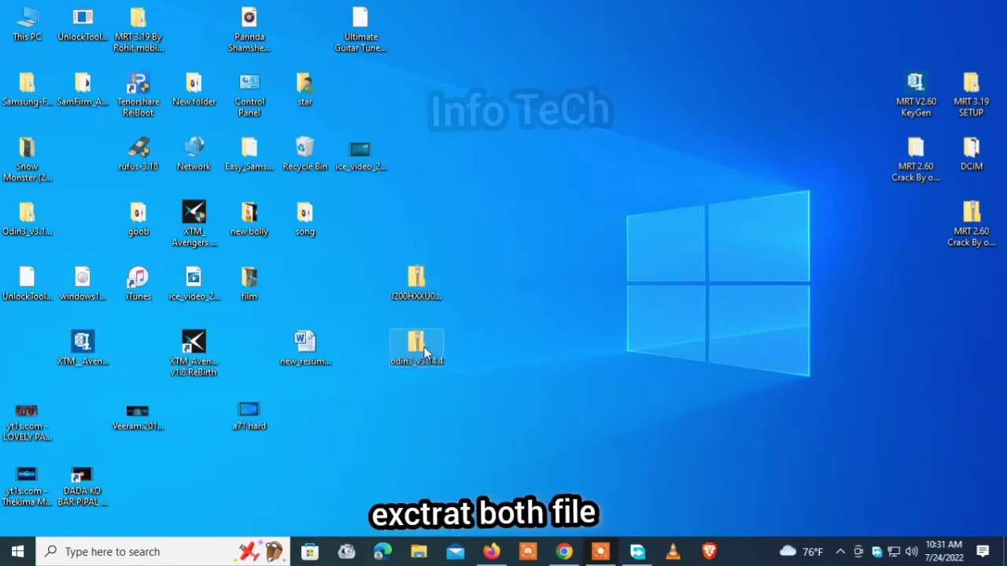
left_click_drag(249, 413, 195, 415)
left_click_drag(304, 349, 249, 346)
Extract the odin3_v3.14.4 archive to the desktop with 7-Zip and move the extracted folder near the archives
left_click(416, 283)
left_click(433, 344, "ctrl")
left_click(432, 344)
right_click(423, 350)
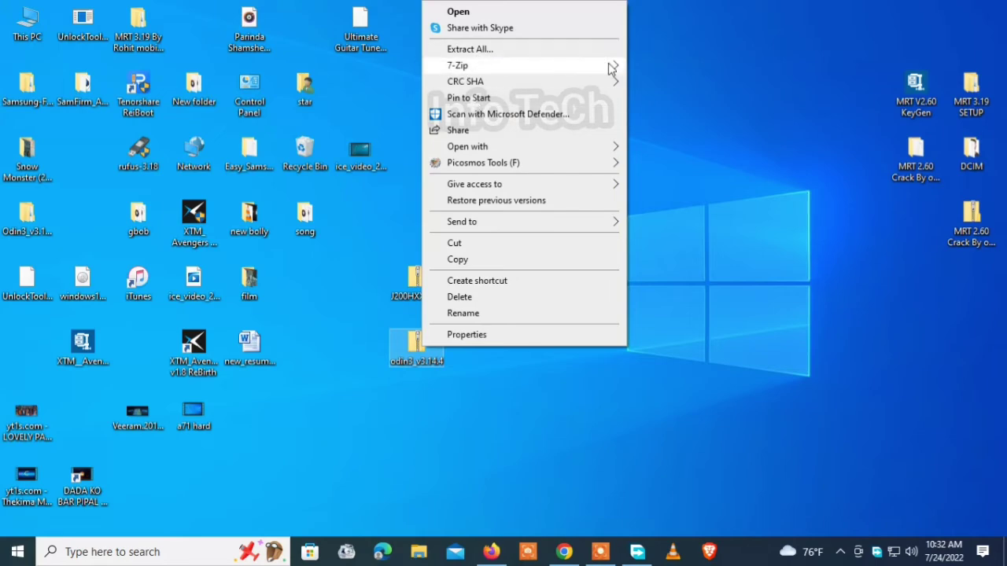
mouse_move(612, 68)
left_click(674, 100)
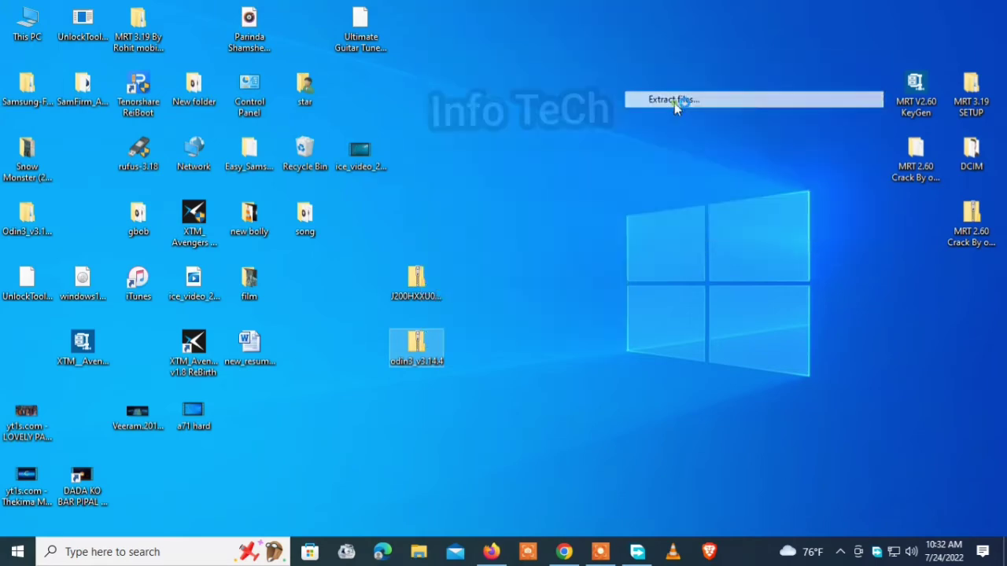
left_click(496, 368)
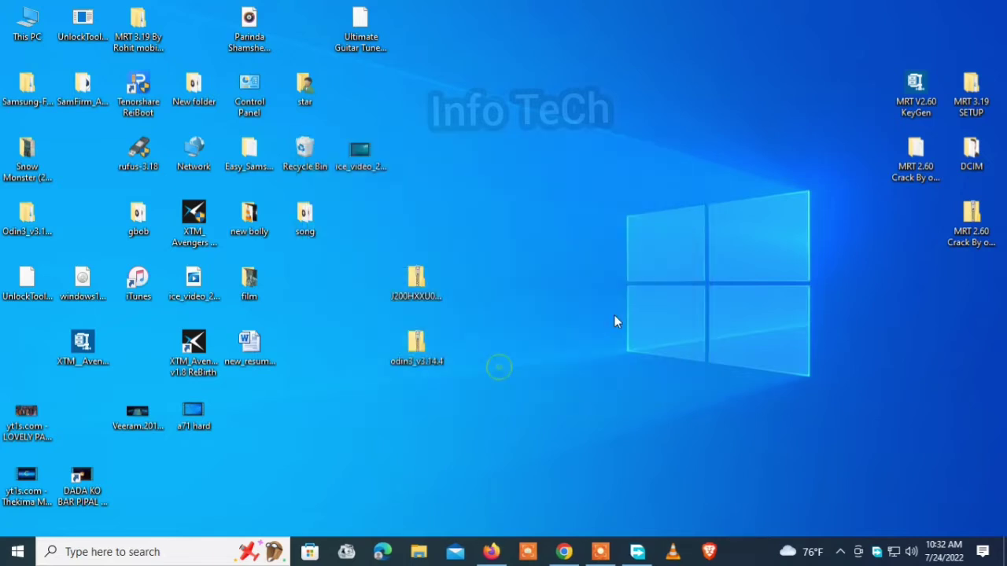
left_click_drag(25, 346, 443, 222)
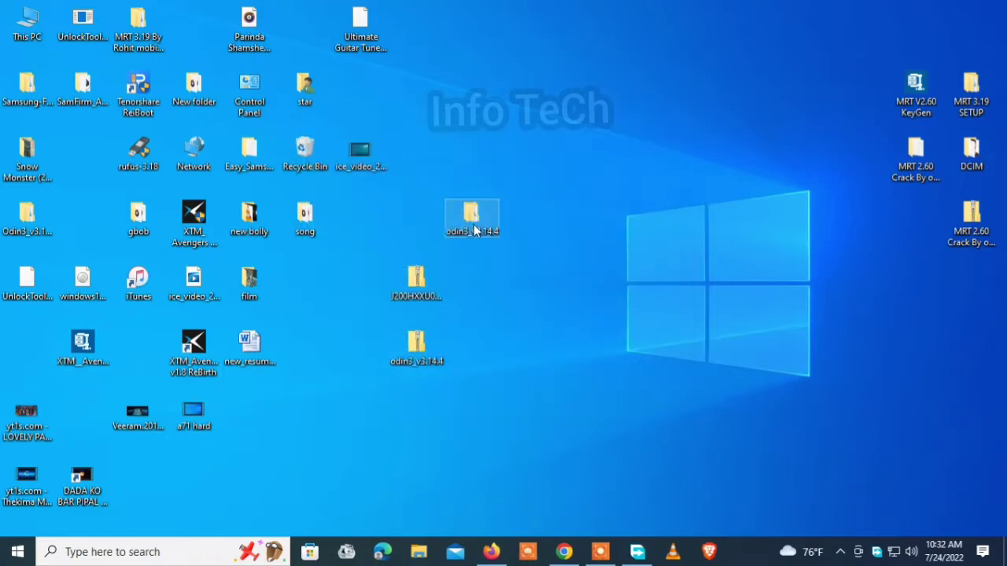
Extract the J200HXXU0AOIB_5.1.1_Pre_Rooted archive with 7-Zip into its own folder on the desktop
left_click(417, 281)
right_click(417, 282)
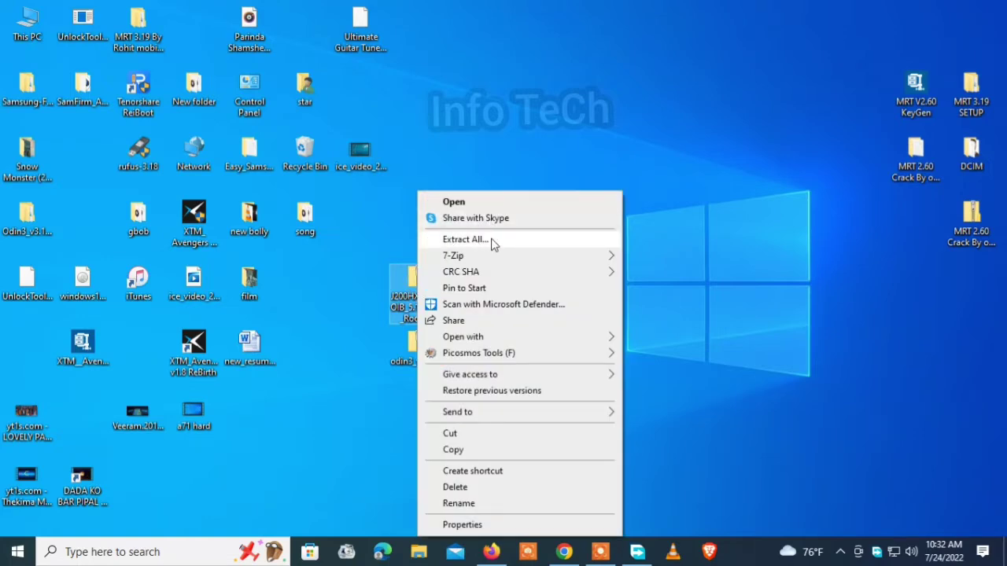
mouse_move(608, 256)
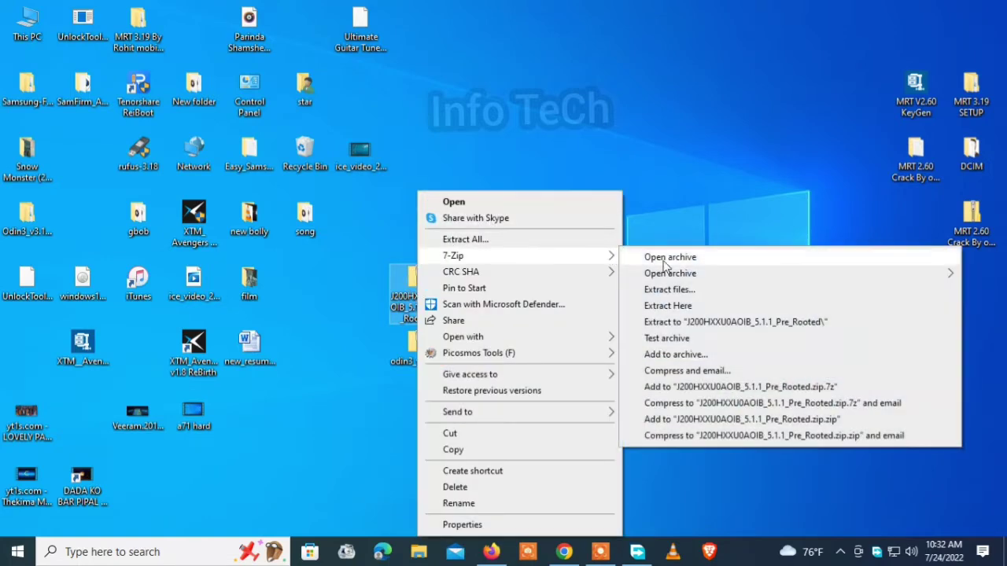
left_click(682, 290)
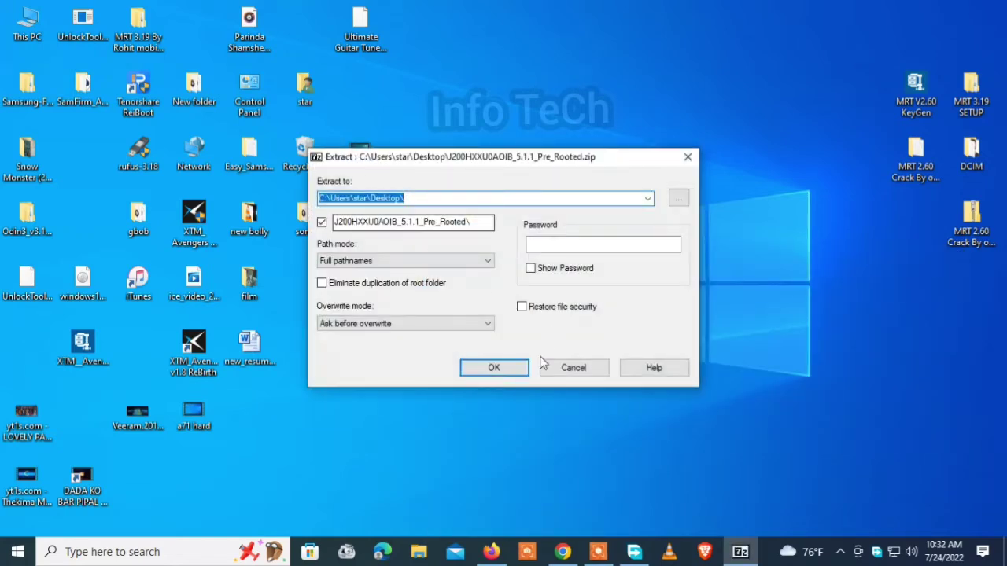
left_click(496, 367)
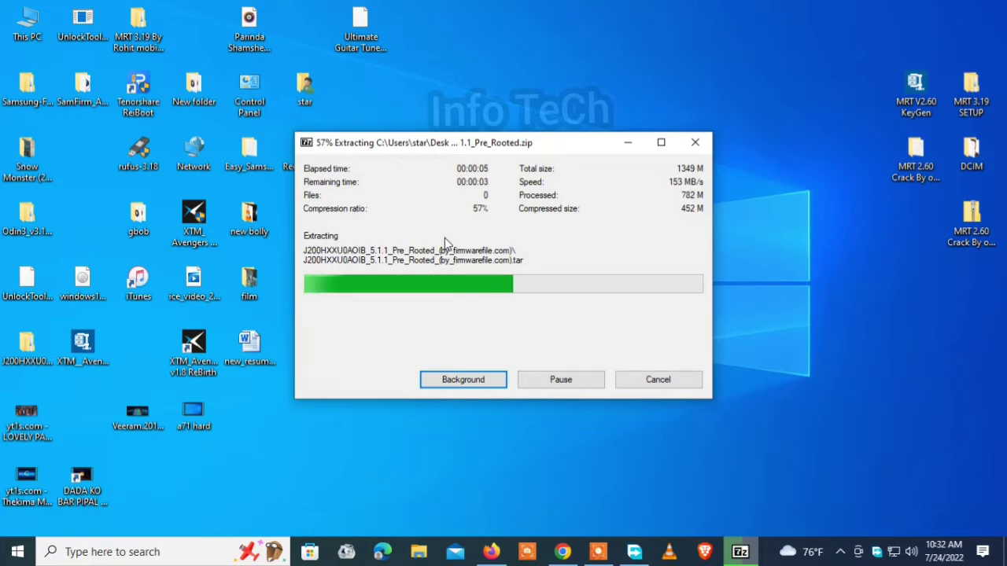
Refresh the desktop and place the extracted J200HXXU0AOIB and odin3_v3.14.4 folders beside their matching archives
left_click(586, 37)
right_click(586, 36)
left_click(608, 79)
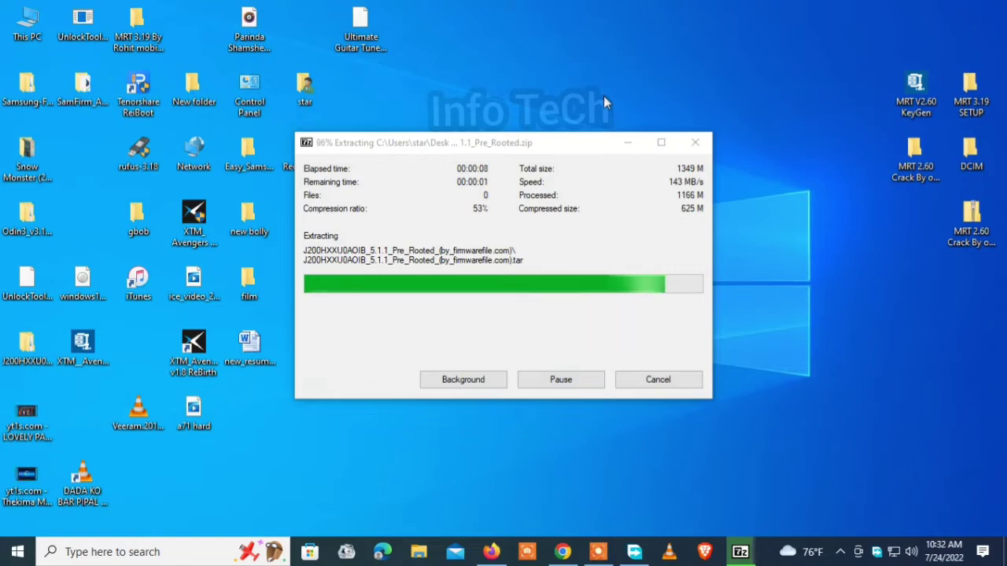
left_click_drag(36, 354, 504, 291)
left_click_drag(477, 225, 483, 354)
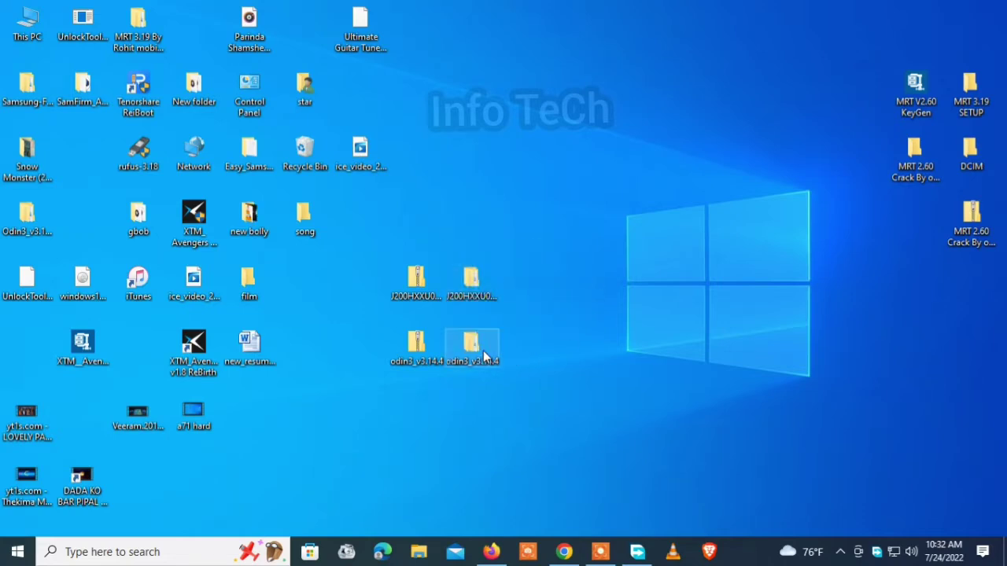
left_click_drag(550, 234, 391, 423)
left_click(640, 288)
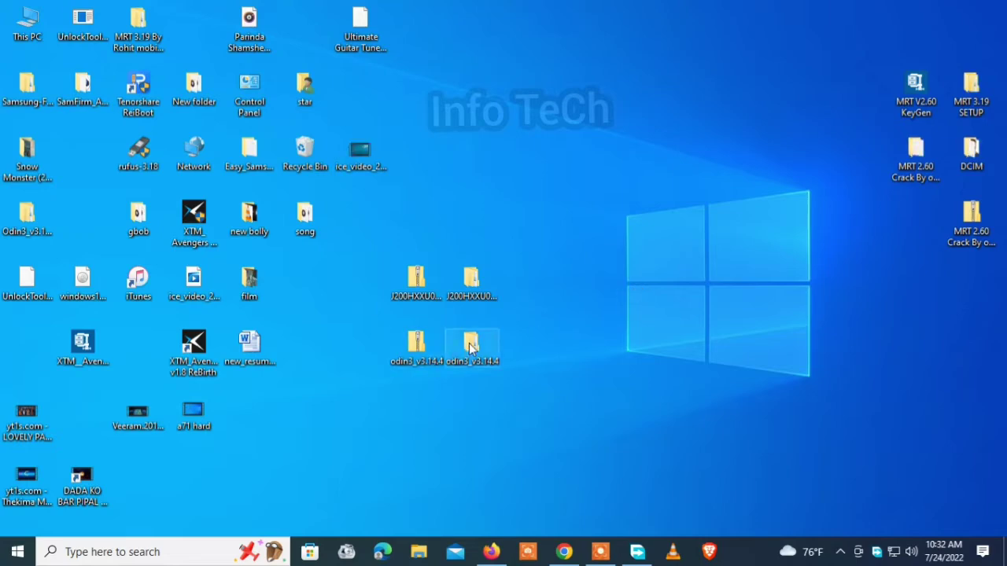
Check the contents of the extracted J200HXXU0AOIB_5.1.1_Pre_Rooted folder and its subfolder, then return to the desktop
double_click(472, 279)
left_click(306, 100)
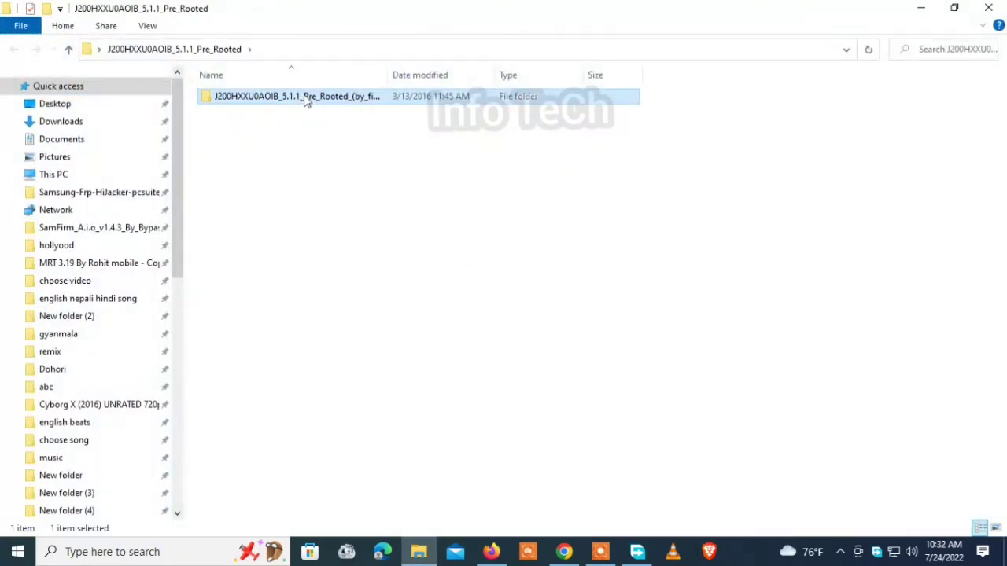
double_click(306, 100)
left_click(292, 132)
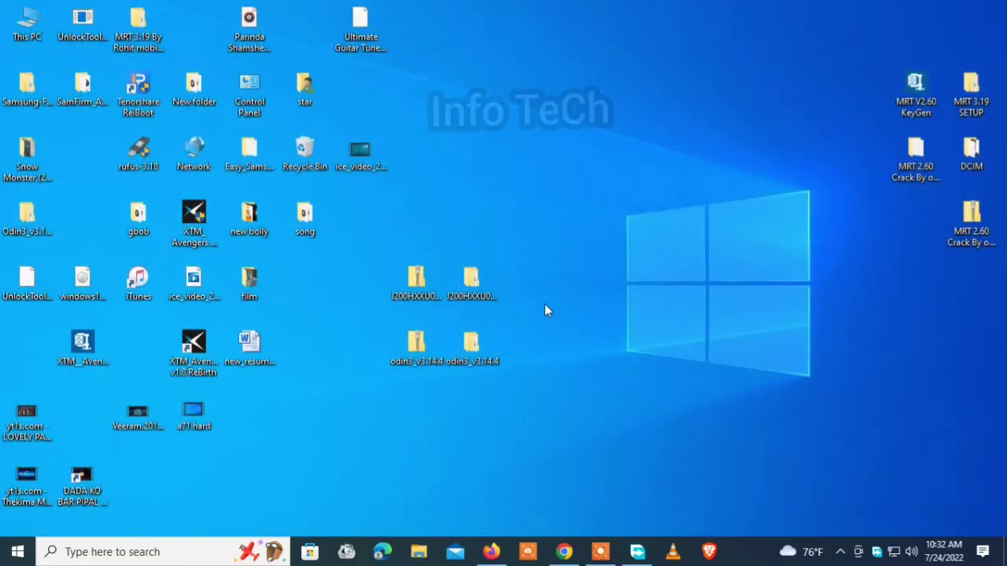
Launch Odin3_v3.14.4 from the extracted Odin folder, dismiss its startup notice, close the folder window and move the Odin window aside
double_click(472, 355)
double_click(265, 101)
double_click(228, 173)
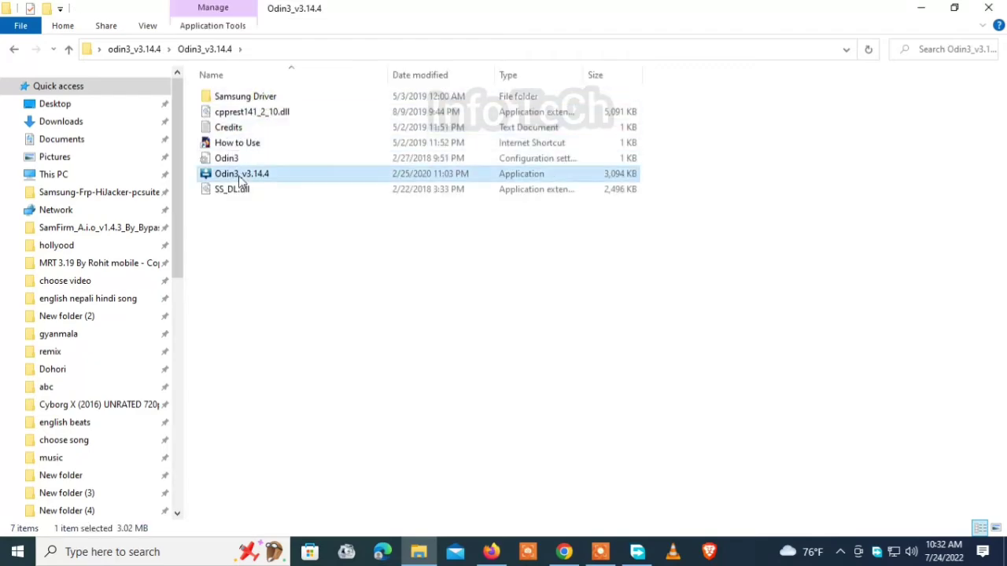
left_click(613, 398)
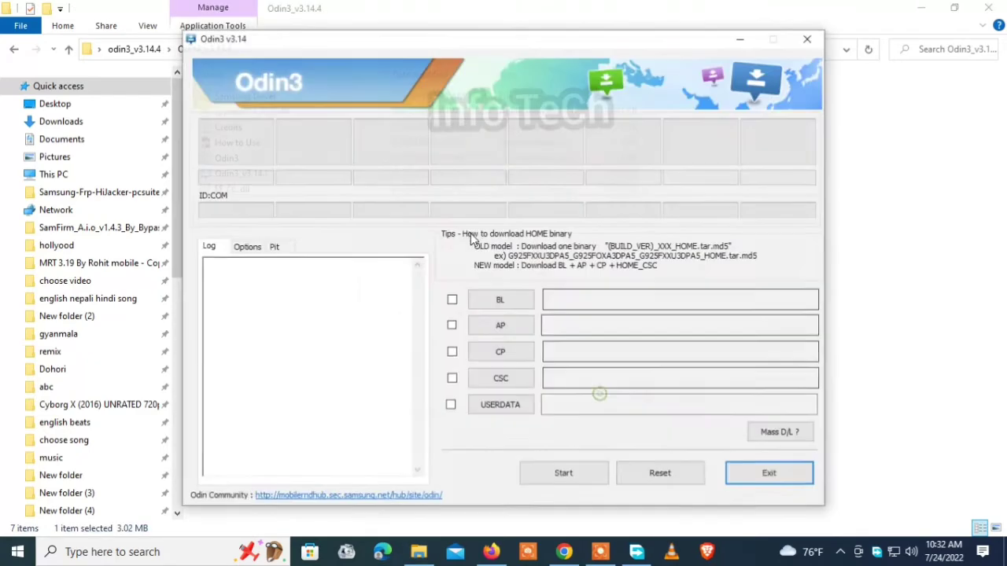
left_click(989, 8)
left_click_drag(565, 41, 384, 35)
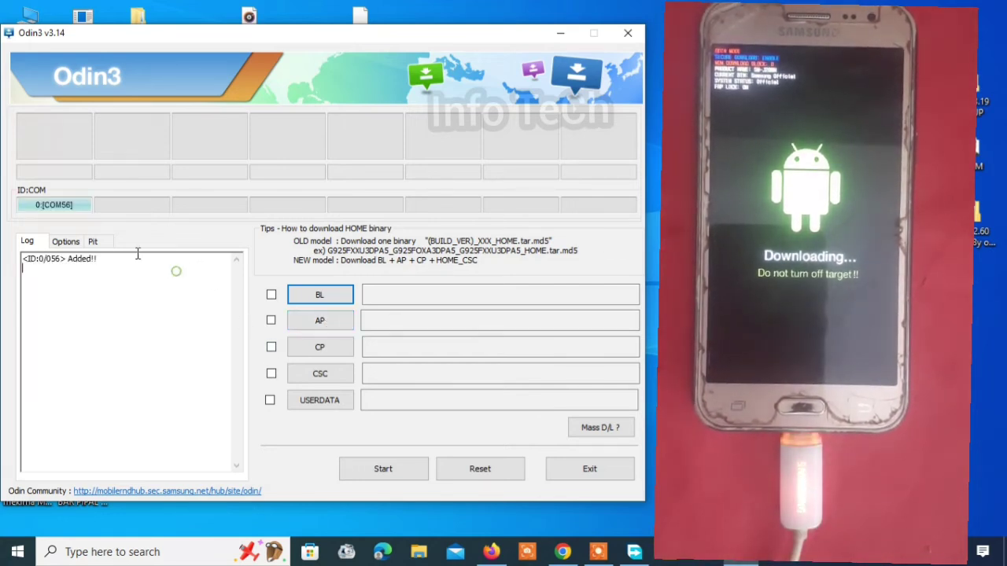
Load J200HXXU0AOIB_5.1.1_Pre_Rooted_(by_firmwarefile.com).tar from the desktop firmware folder as the AP file and start flashing the connected phone
left_click_drag(176, 268, 22, 262)
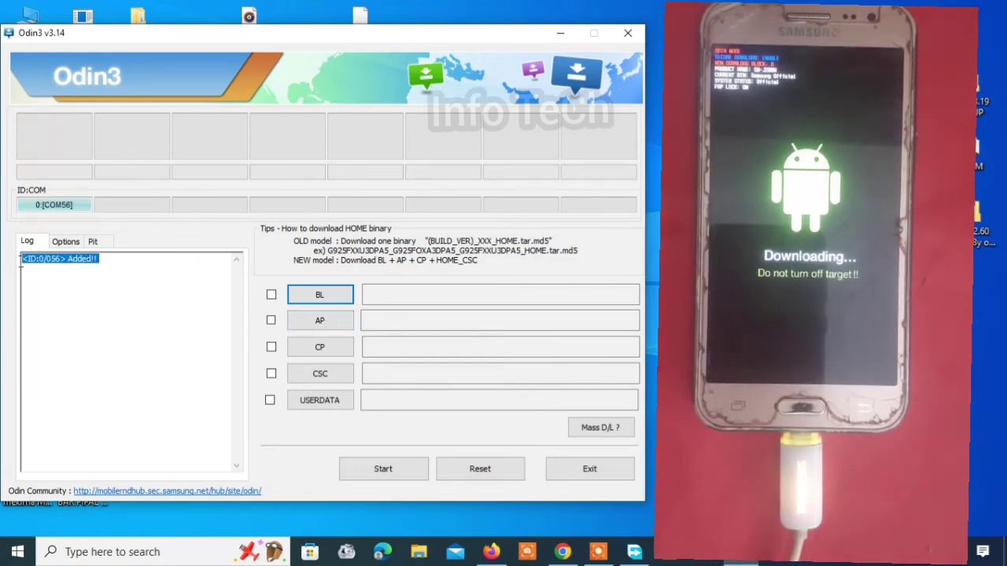
left_click(311, 325)
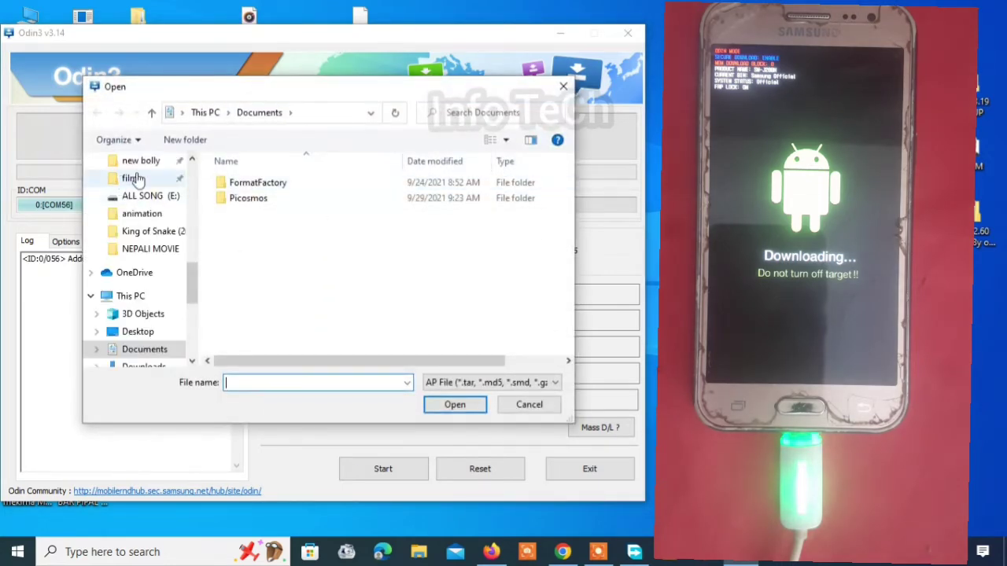
left_click(137, 332)
scroll(346, 267, "down", 2)
scroll(315, 252, "up", 1)
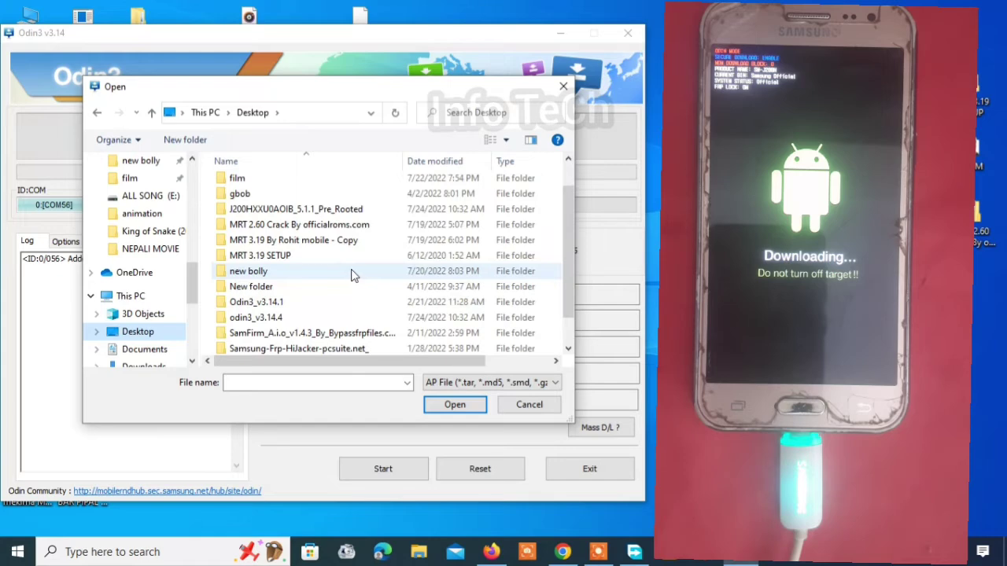
double_click(270, 208)
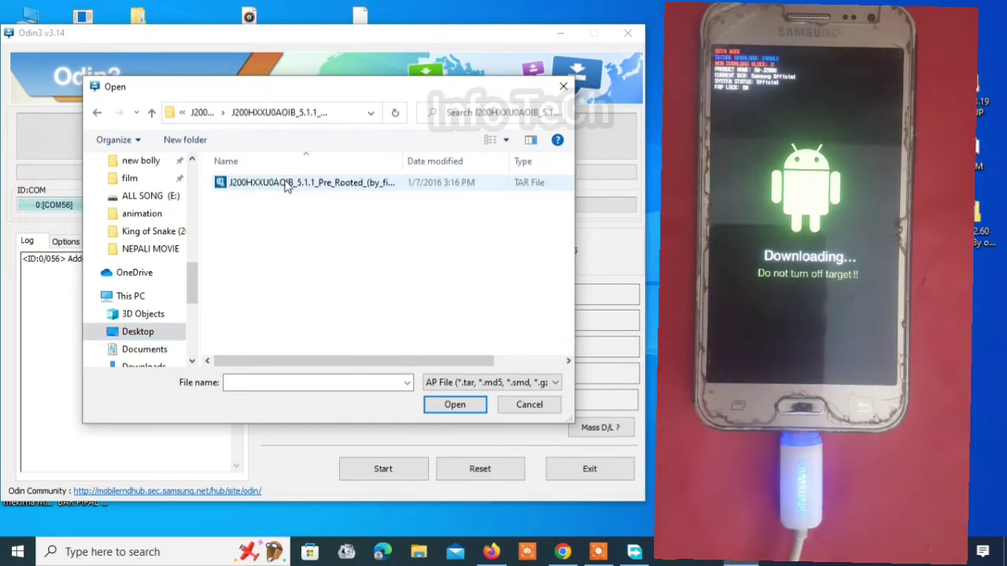
double_click(277, 183)
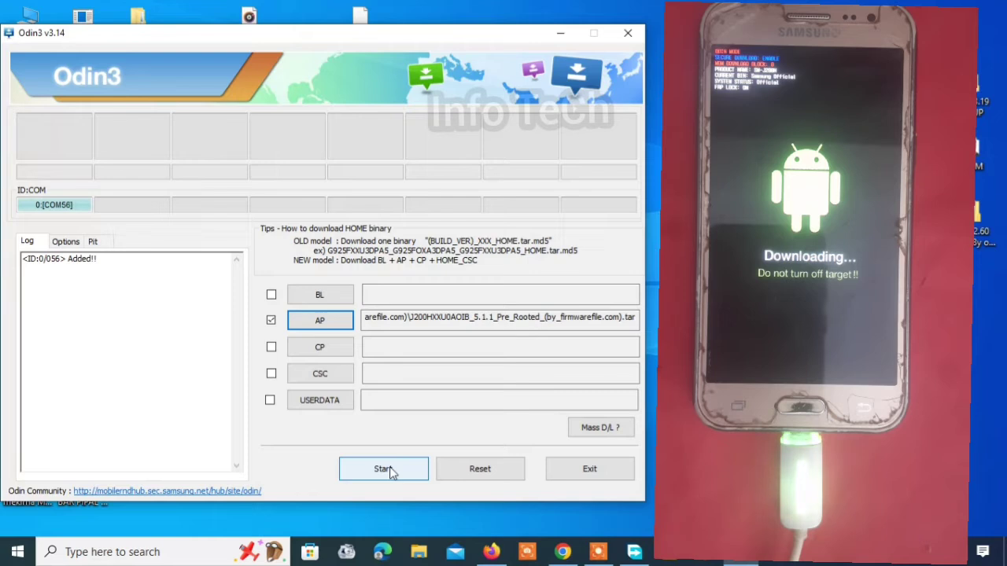
left_click(391, 472)
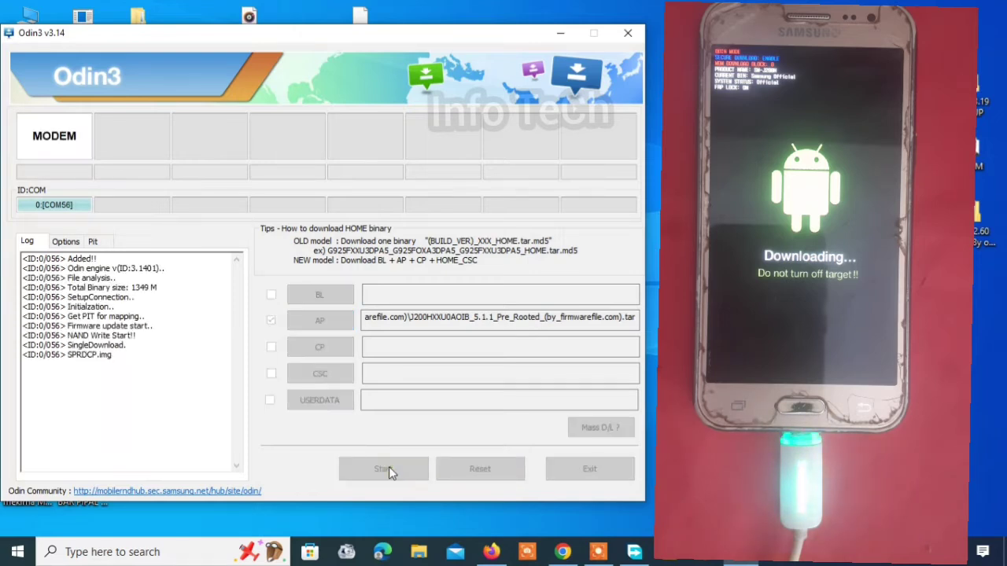